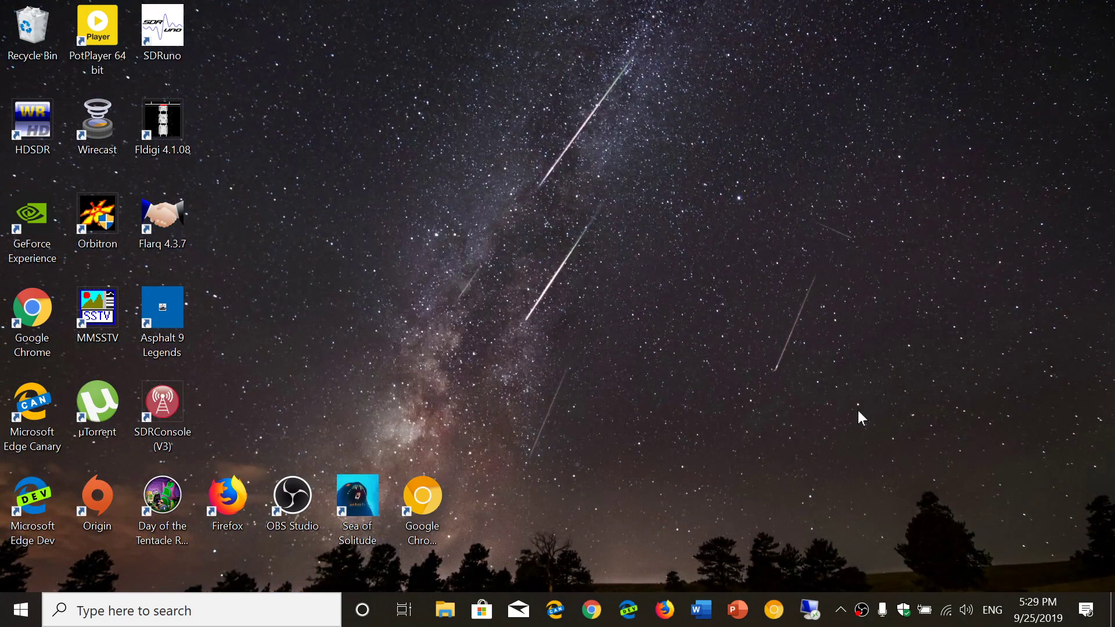
Search for 'winver' in the taskbar search box, fixing a mistyped letter.
key("super+s")
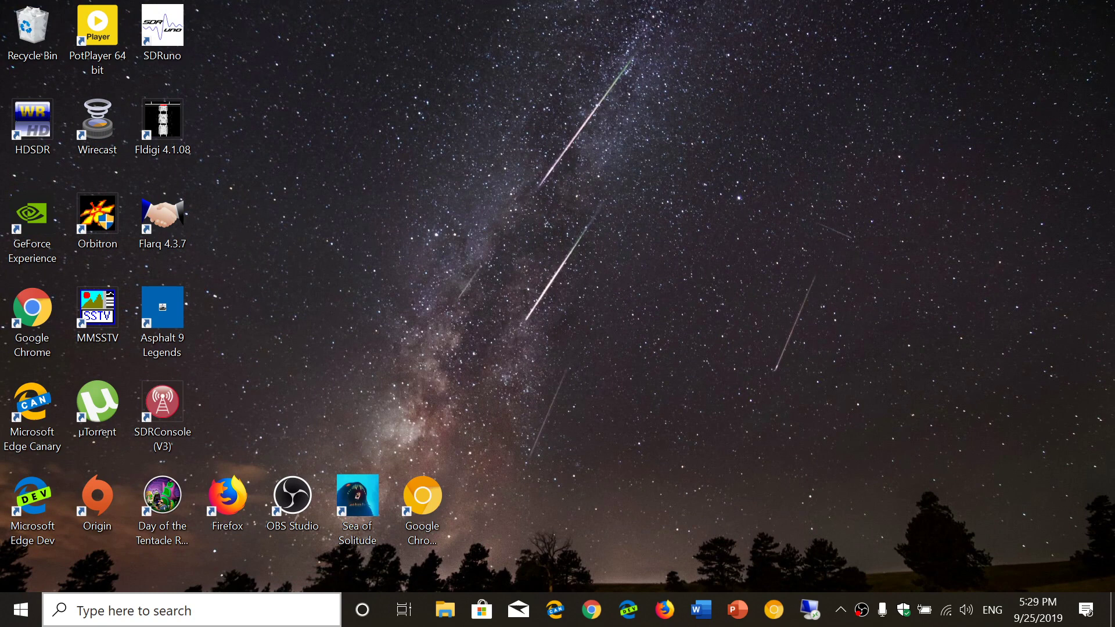
left_click(257, 615)
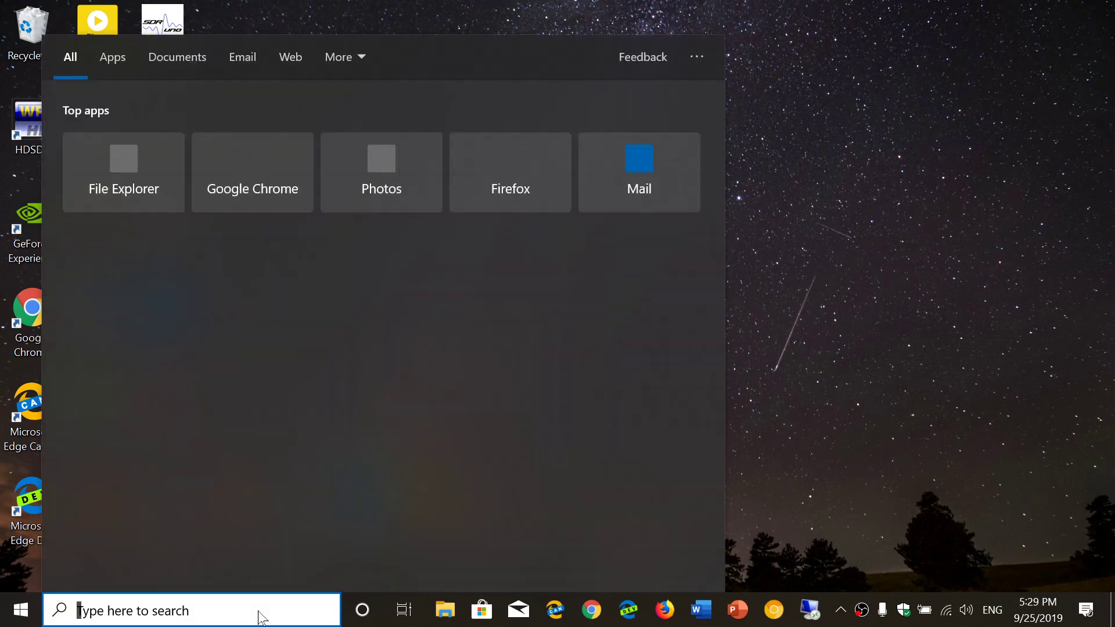
type("wo")
key("BackSpace")
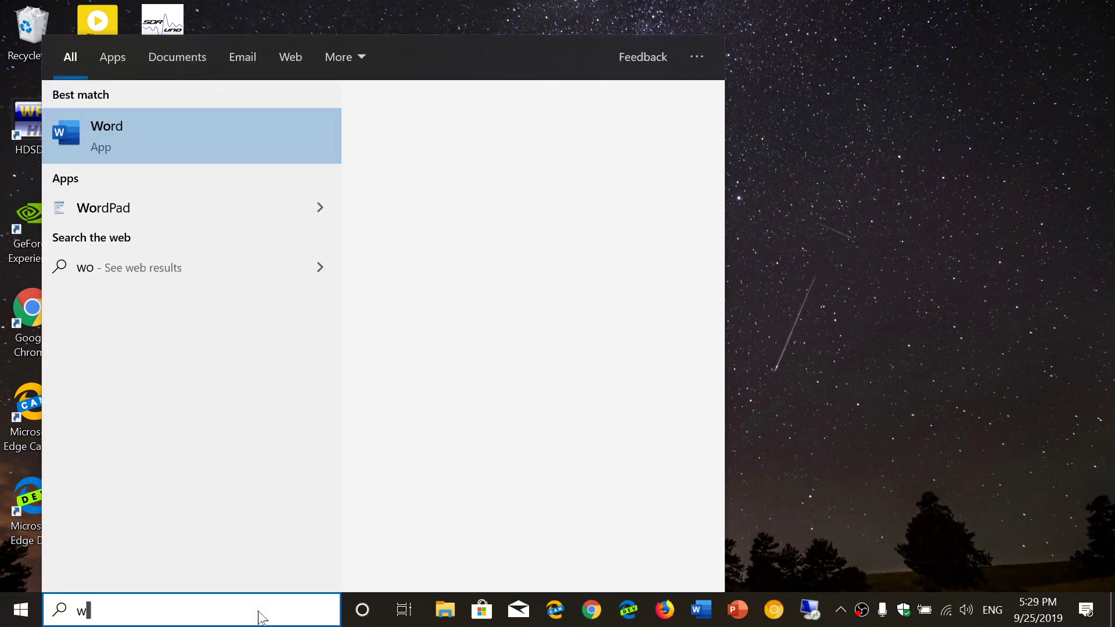
type("in")
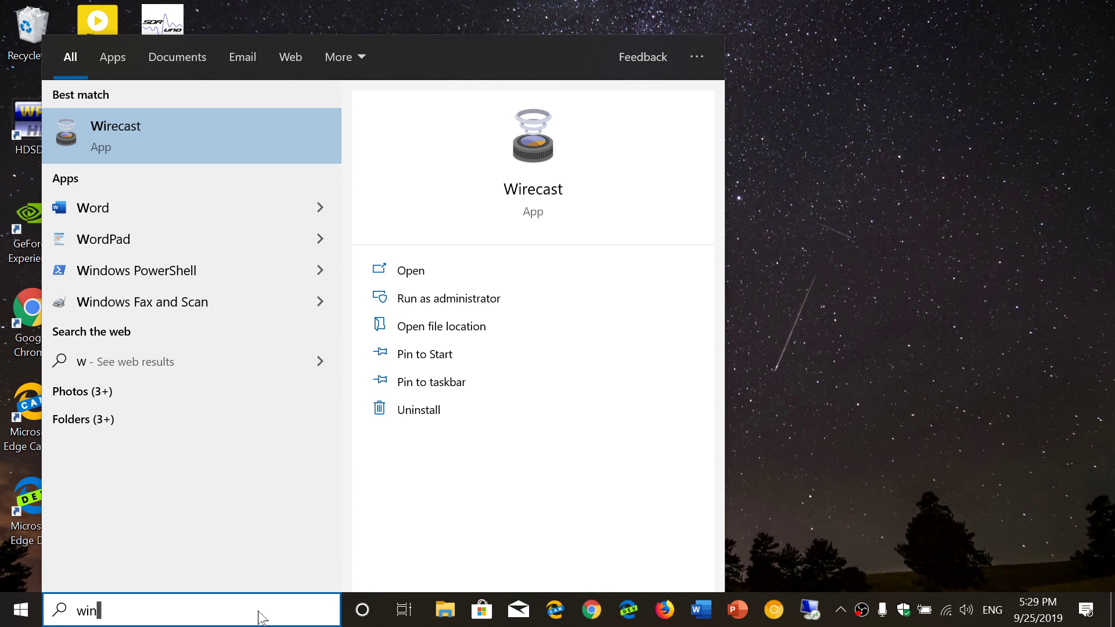
type("ver")
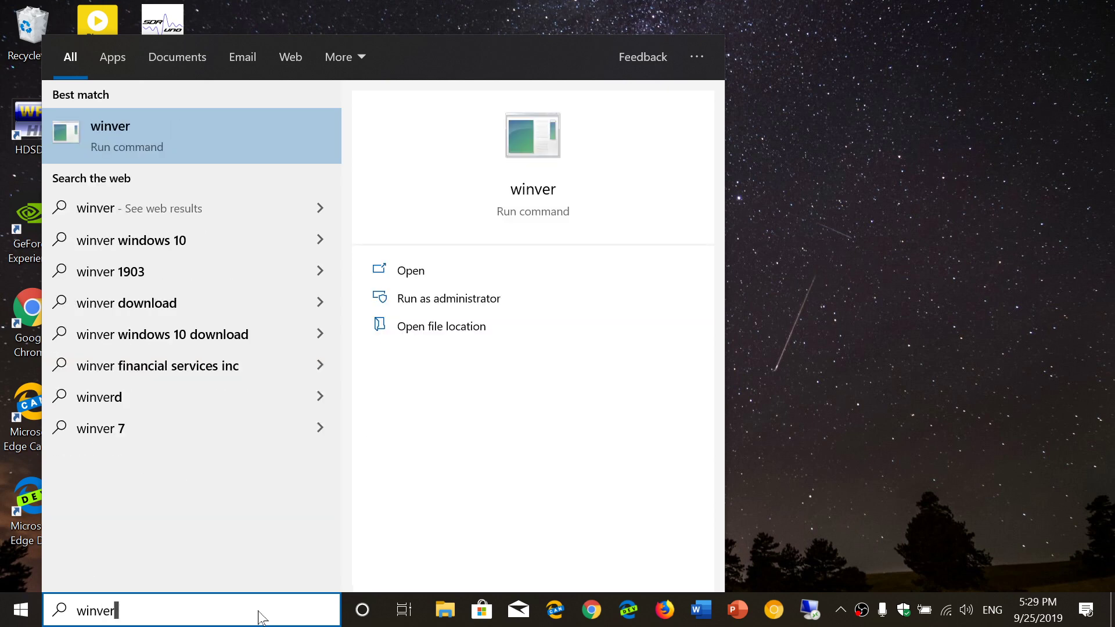
Launch winver, centre About Windows, and open Update & Security's Windows Insider Program page.
left_click(540, 193)
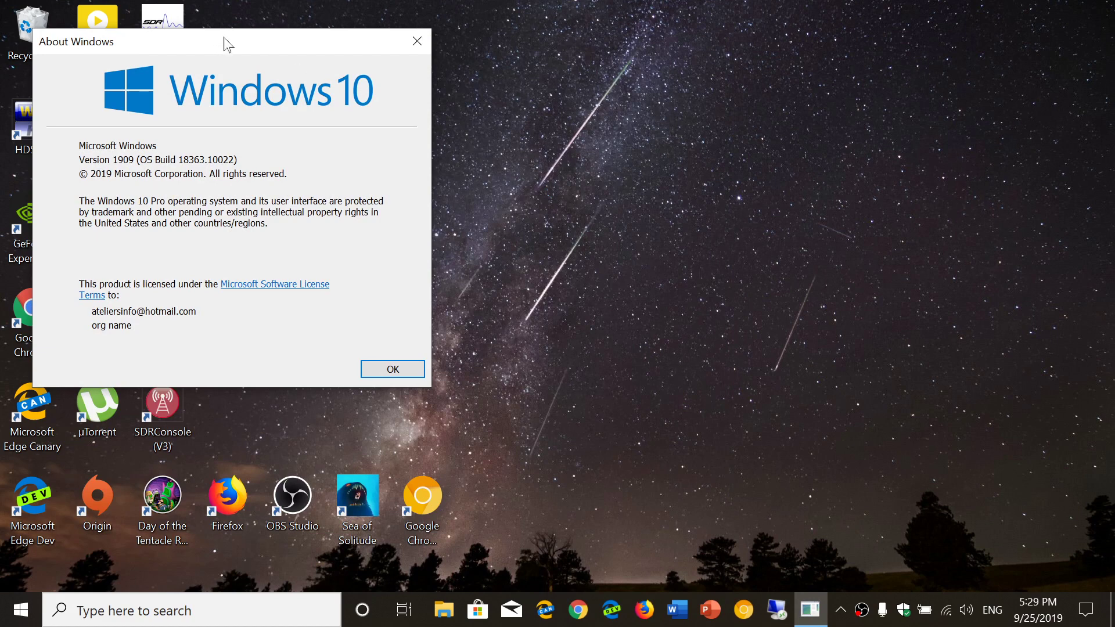
left_click_drag(225, 43, 642, 207)
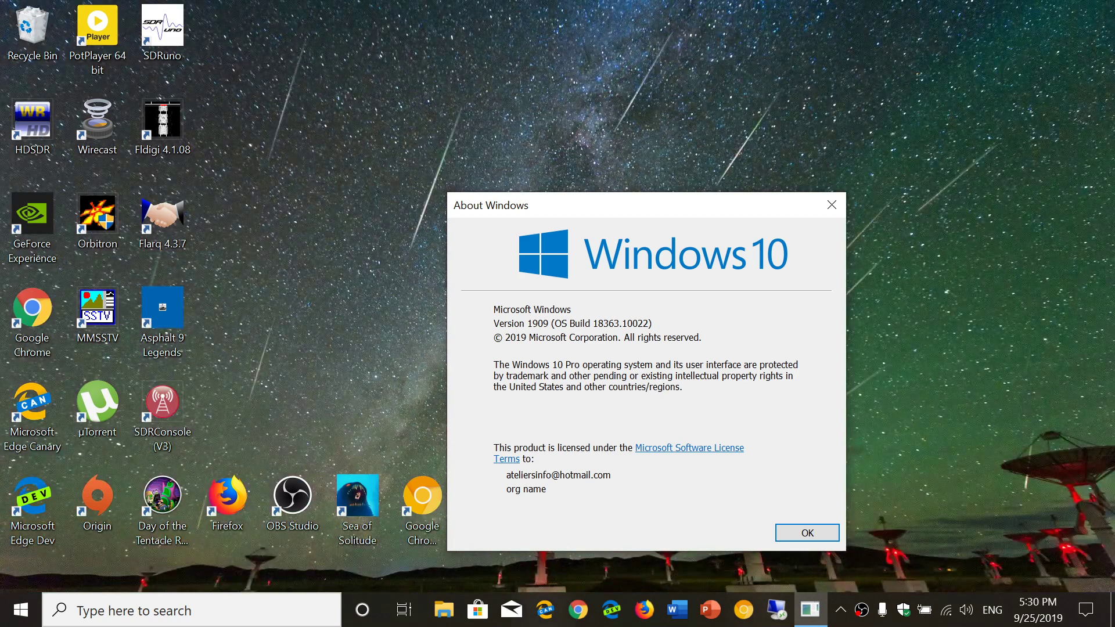
left_click(1088, 610)
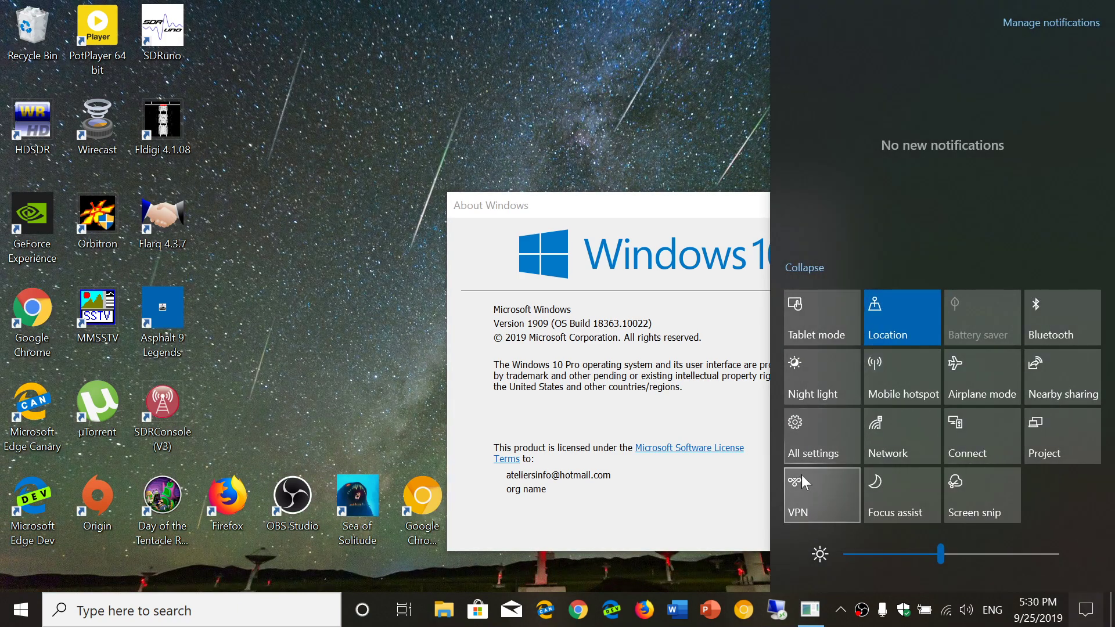
left_click(835, 431)
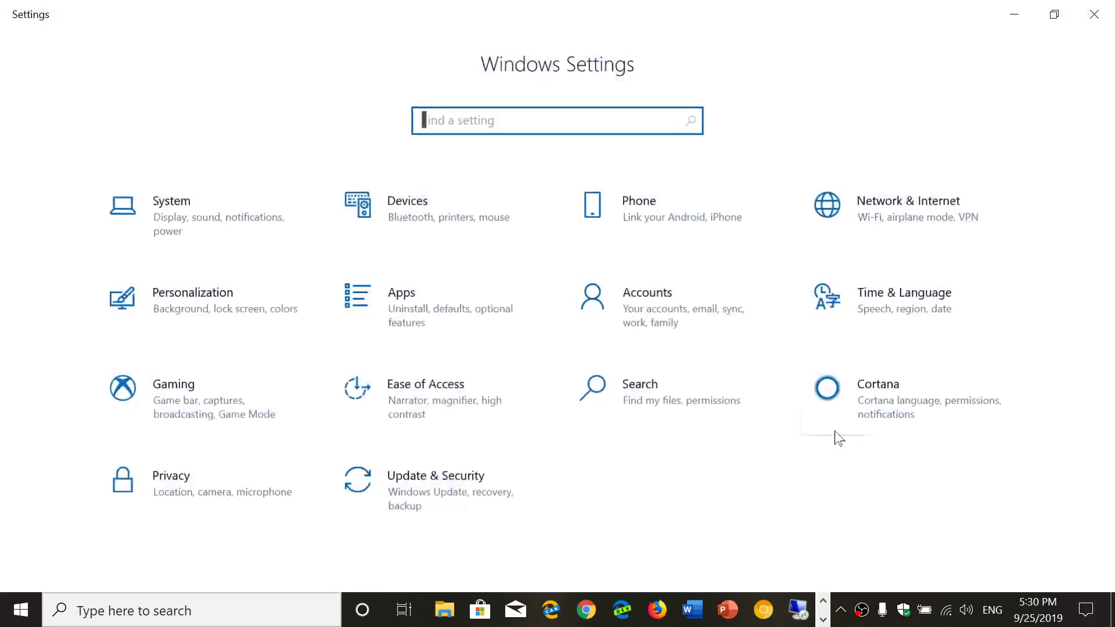
left_click(461, 495)
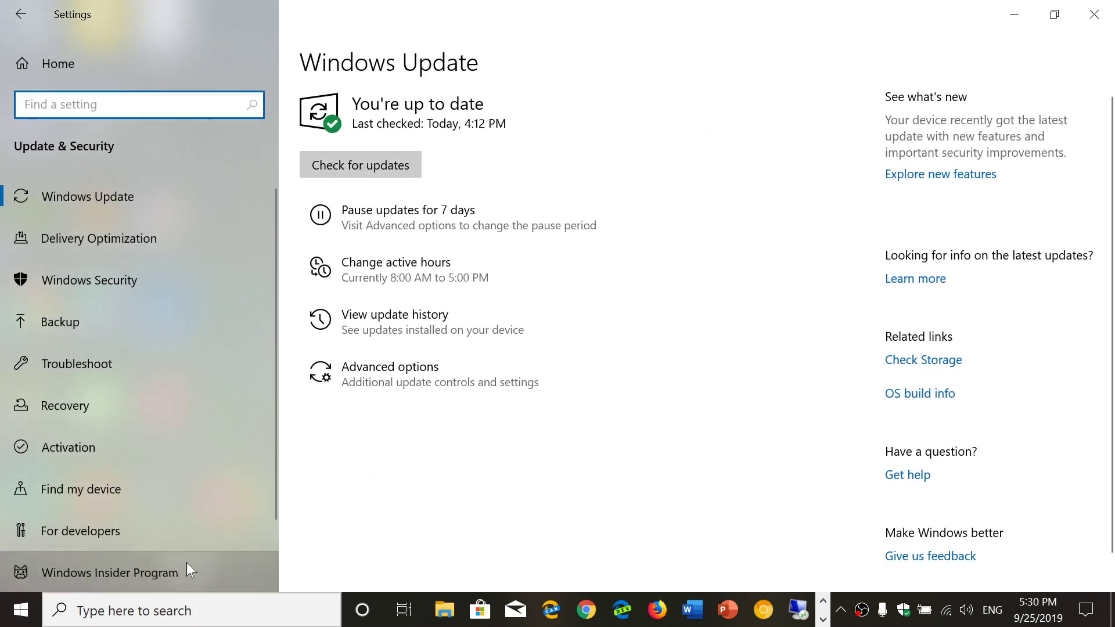
left_click(187, 568)
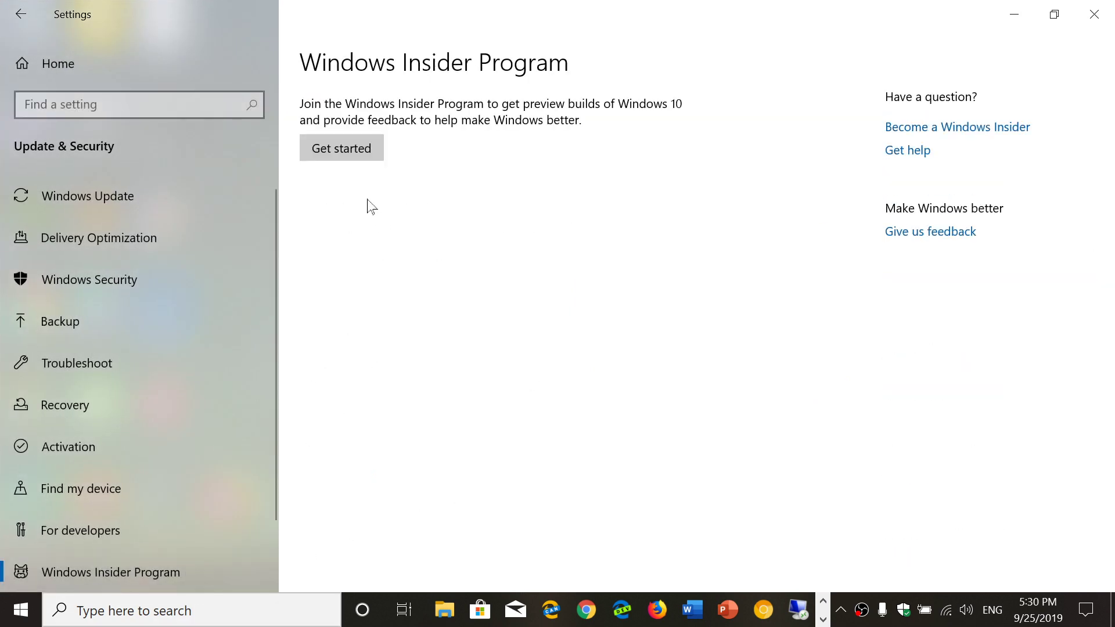
left_click(349, 143)
Close the Settings window so only the About Windows dialog remains.
left_click(1095, 14)
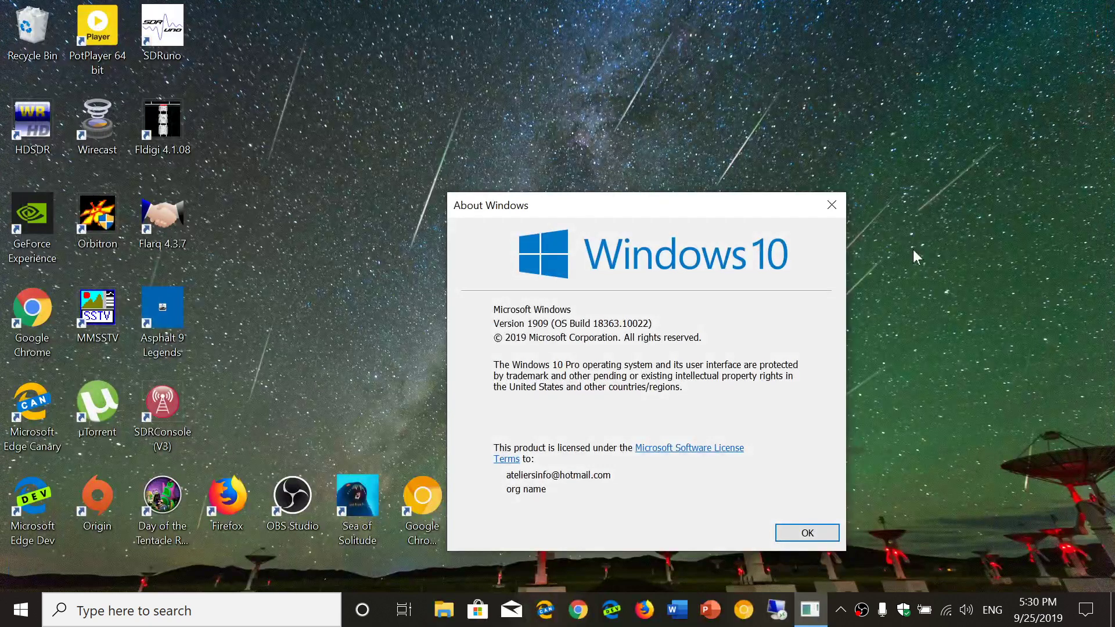